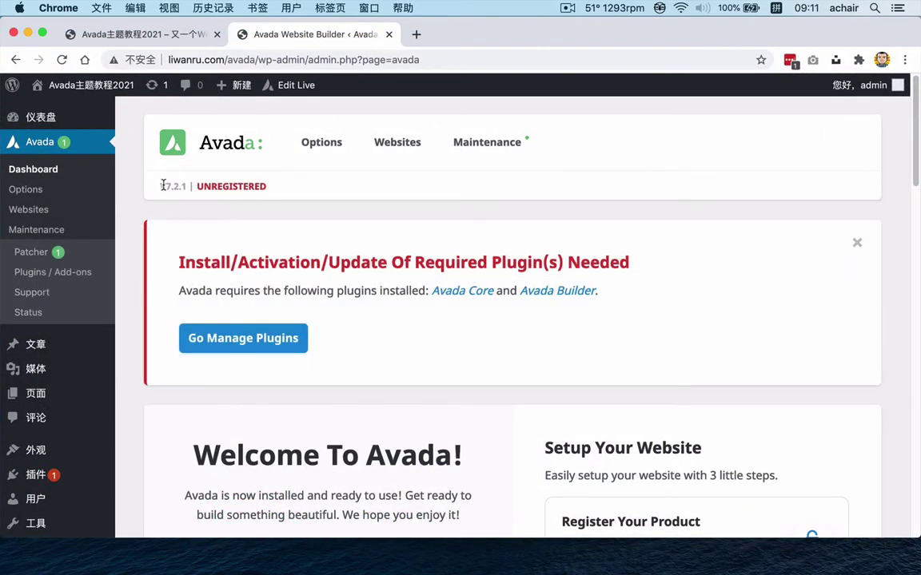
Check Avada's version and registration status on its dashboard, and examine the Register Your Product section
left_click_drag(163, 186, 261, 185)
double_click(239, 186)
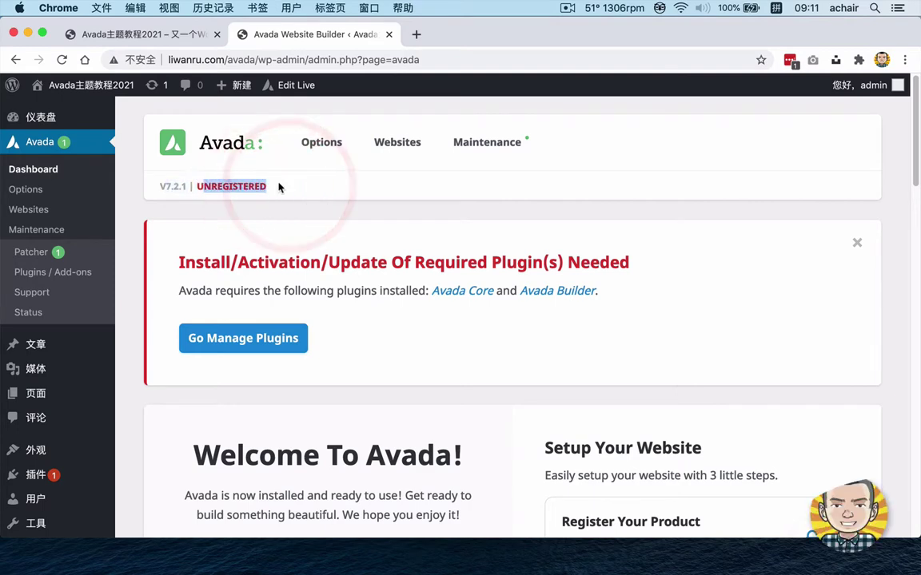
left_click(321, 187)
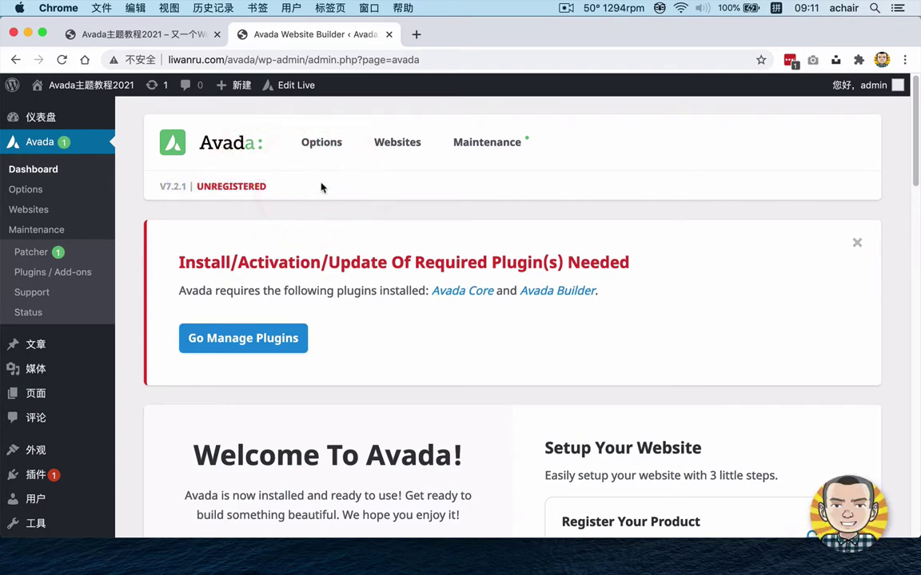
left_click(321, 164)
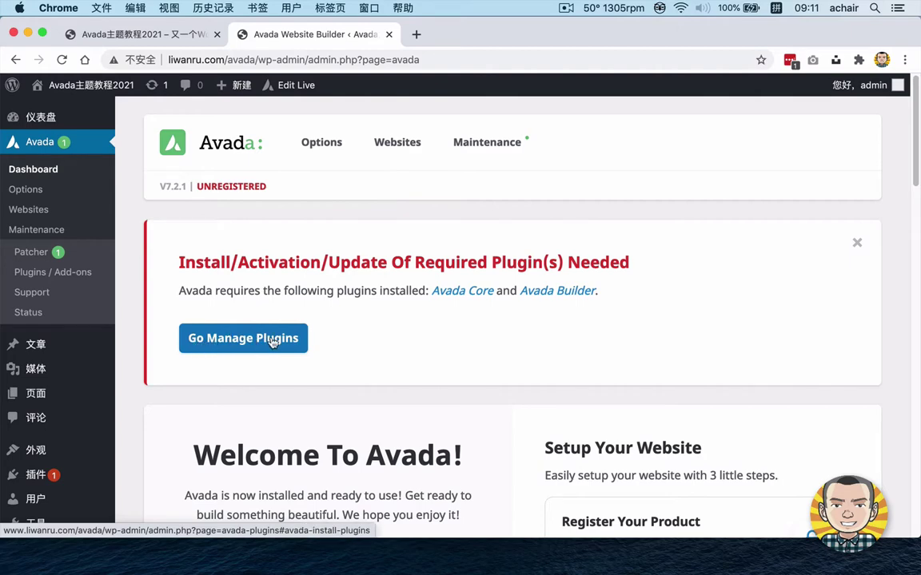
scroll(272, 342, "down", 5)
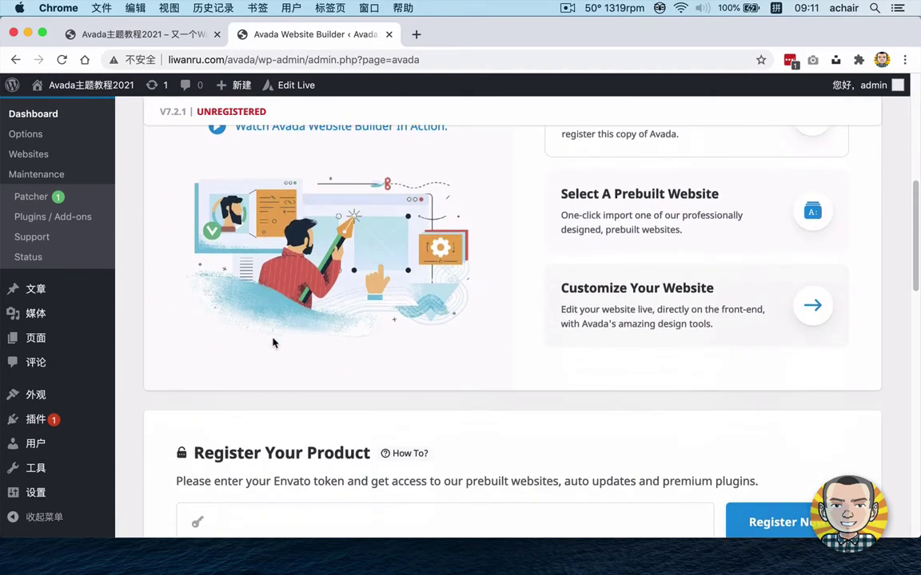
scroll(273, 343, "down", 3)
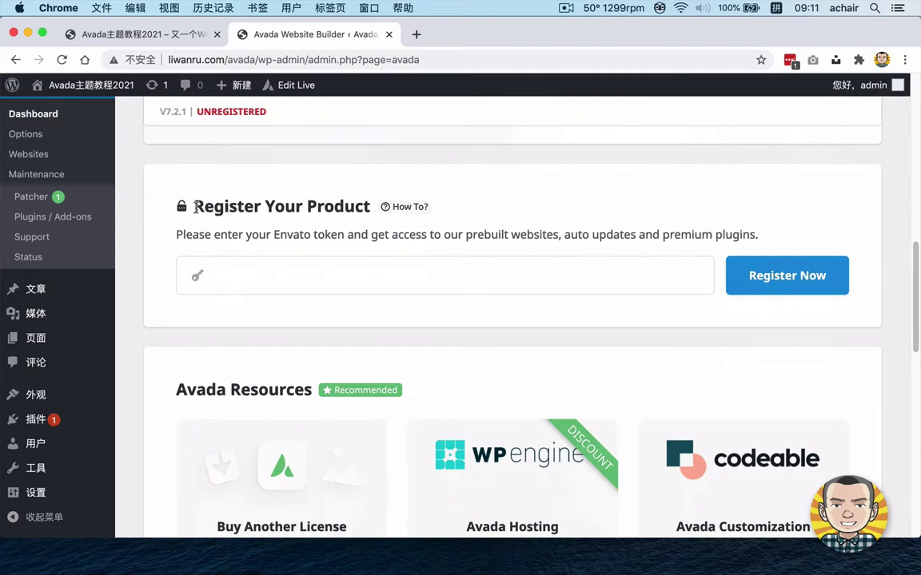
left_click(283, 272)
scroll(397, 166, "down", 2)
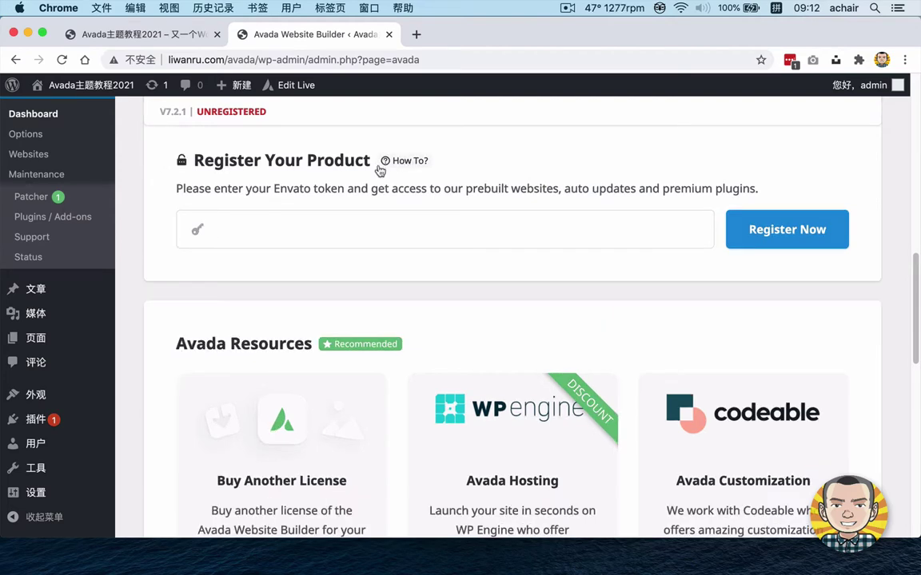
Read the product registration help on how to generate an Envato token and which permissions it needs, and collapse it again
left_click(400, 166)
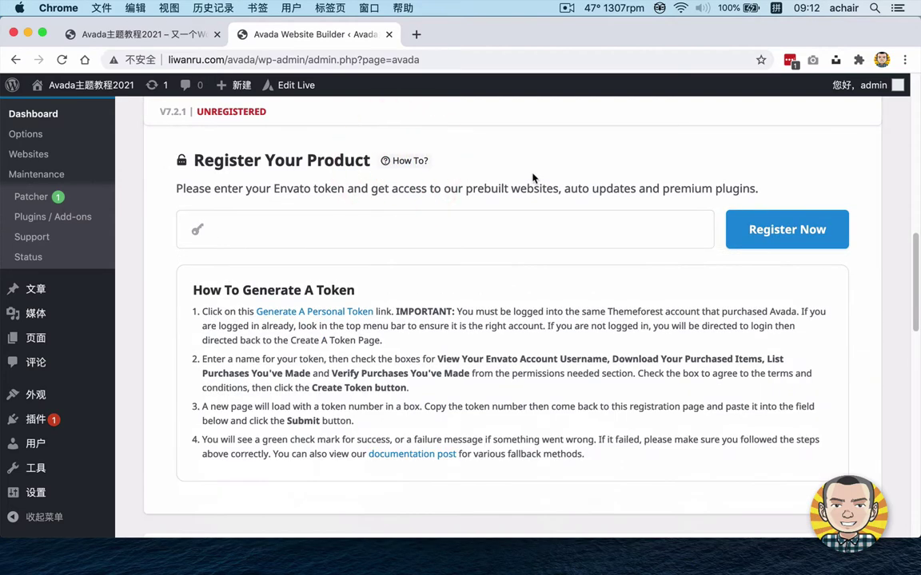
left_click_drag(248, 292, 623, 424)
left_click(678, 468)
left_click_drag(437, 359, 520, 359)
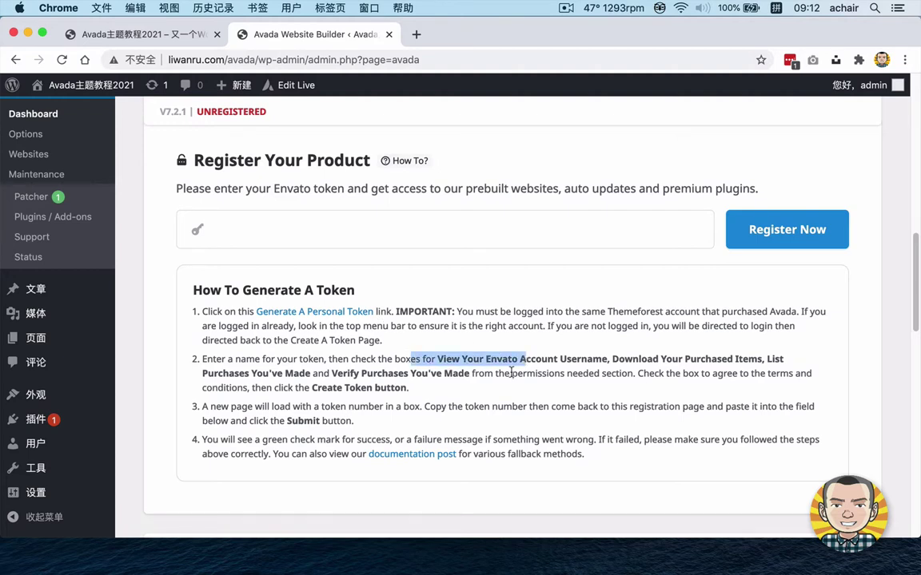
left_click(503, 350)
left_click(442, 382)
left_click(564, 397)
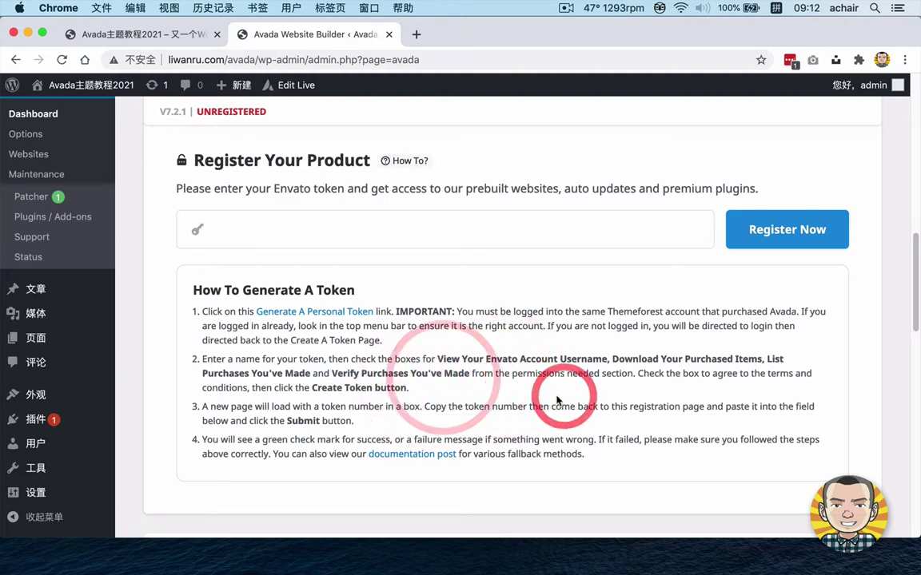
left_click(352, 217)
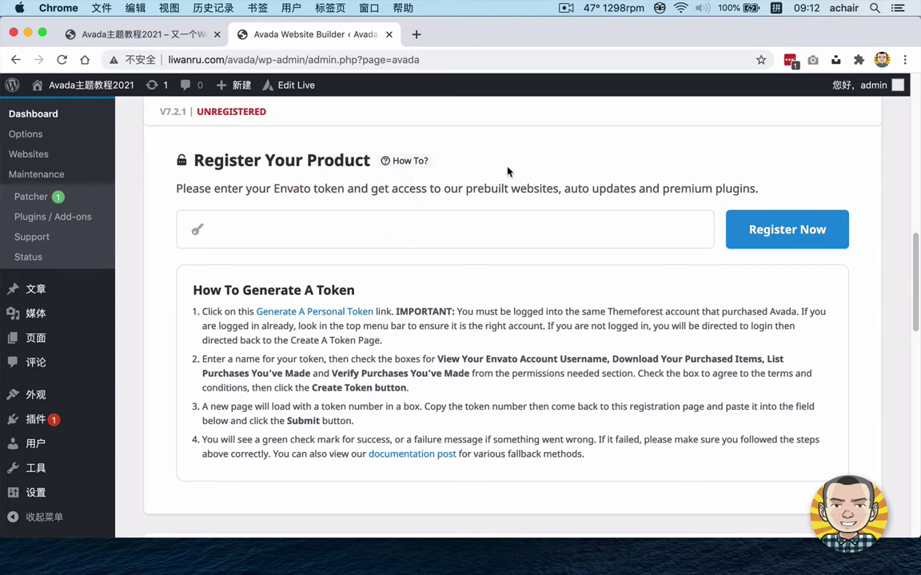
left_click(409, 161)
Try to install the required Avada Core plugin from Avada's plugin management page, and dismiss the dialog
scroll(575, 374, "down", 5)
scroll(575, 374, "down", 5)
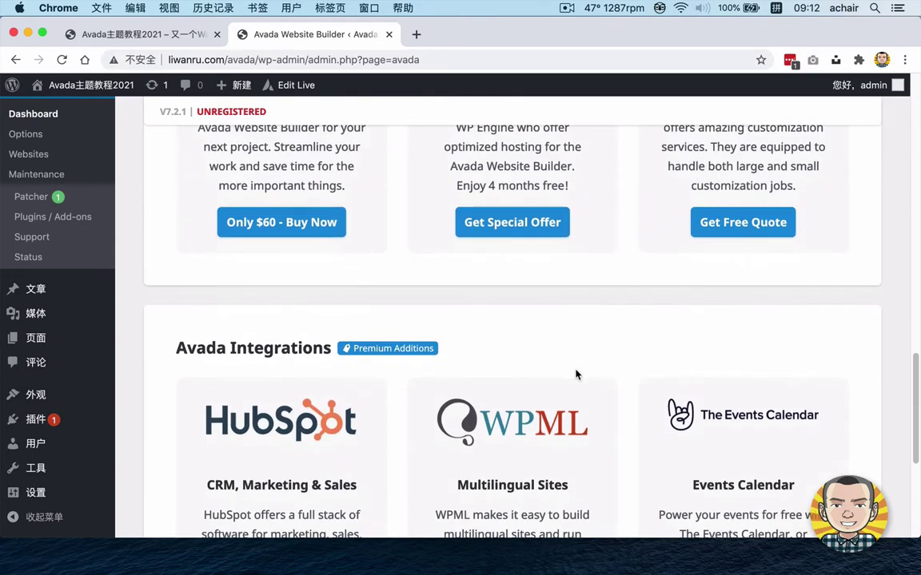
scroll(575, 372, "up", 15)
scroll(575, 370, "up", 3)
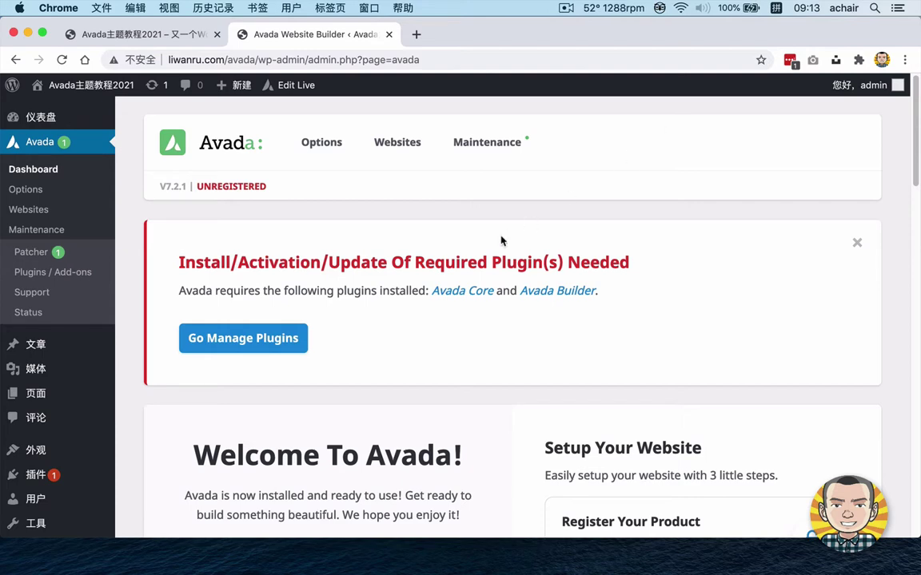
left_click(236, 342)
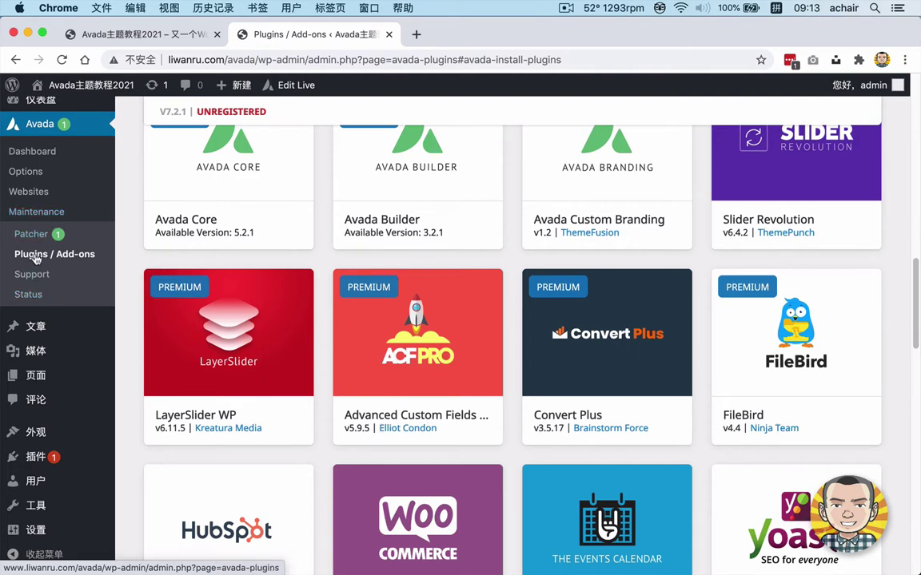
scroll(608, 343, "up", 5)
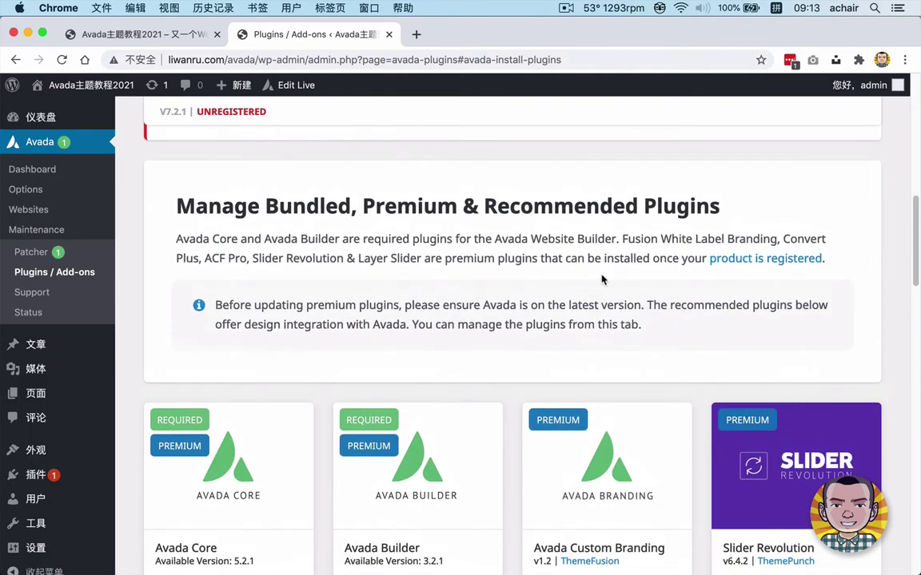
scroll(602, 278, "down", 3)
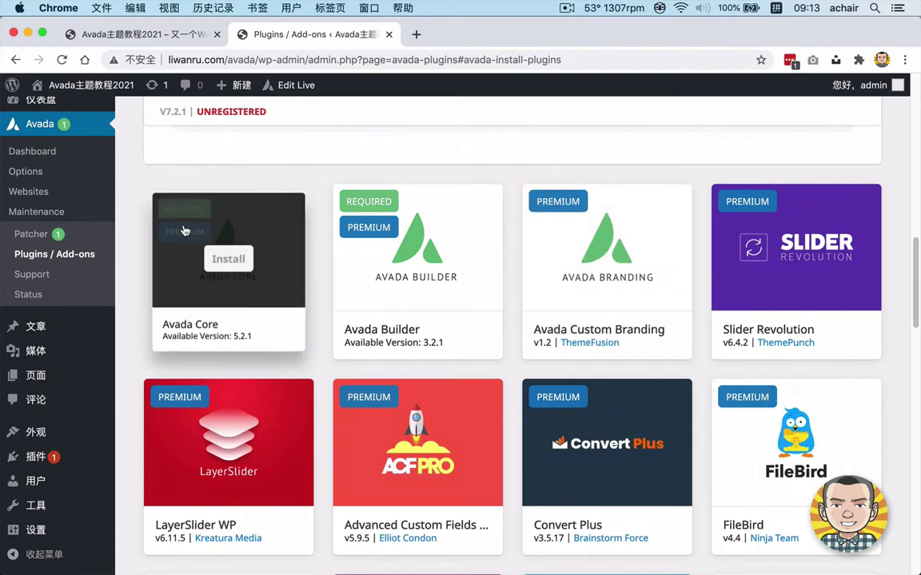
mouse_move(199, 214)
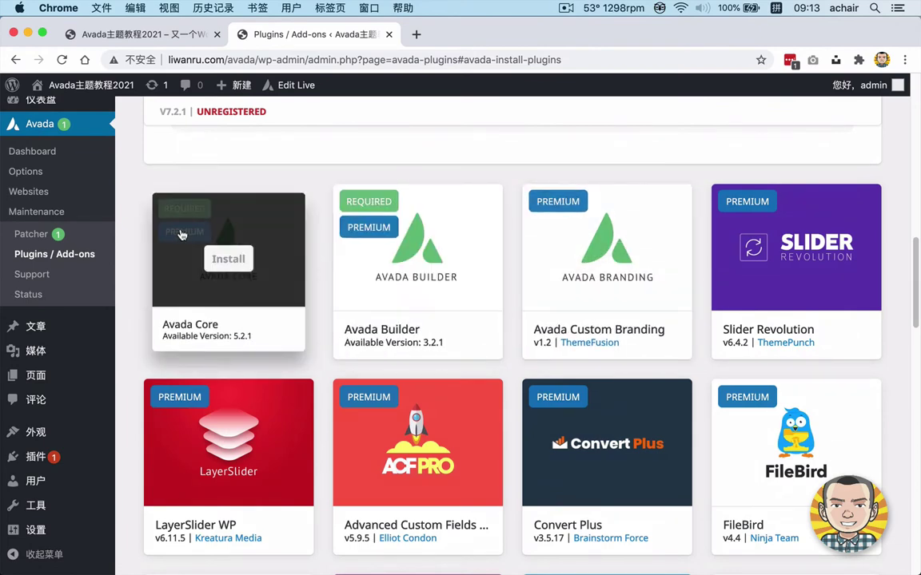
left_click(227, 259)
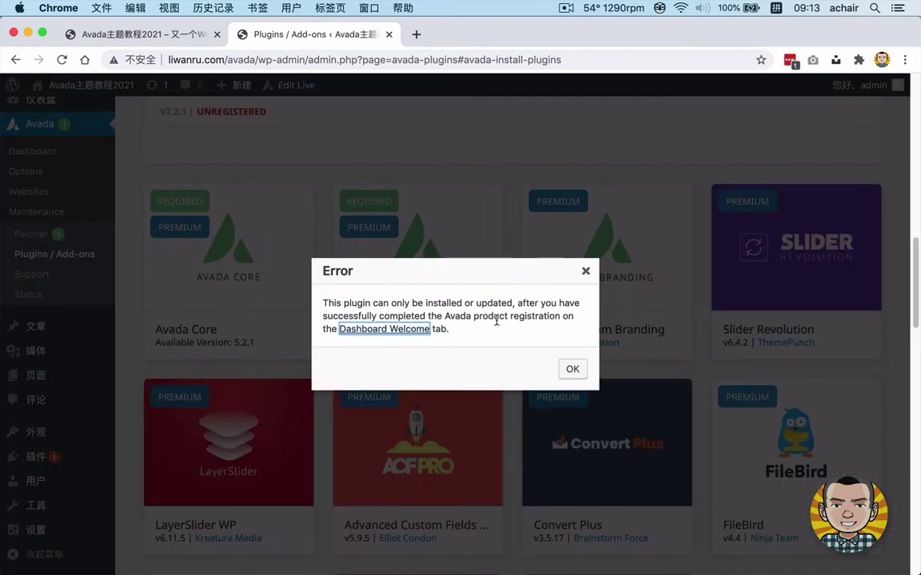
left_click(586, 272)
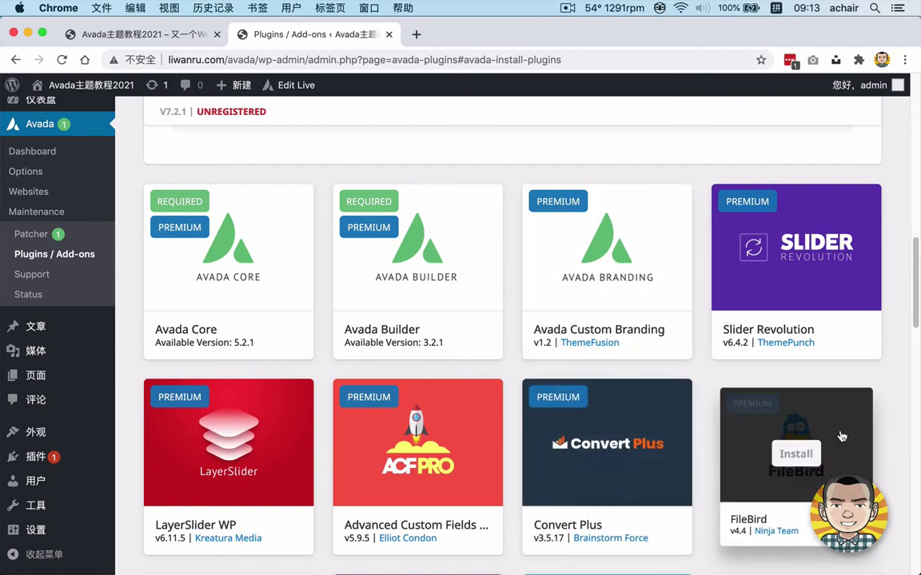
Return to the Avada dashboard, paste the Envato token into the Register Your Product field and register the theme
scroll(840, 436, "down", 5)
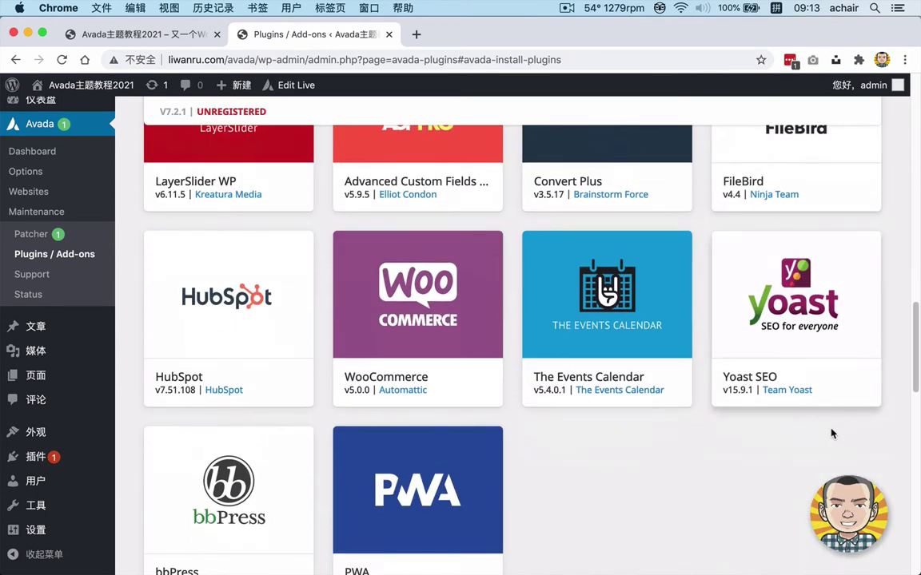
scroll(832, 433, "down", 4)
mouse_move(46, 461)
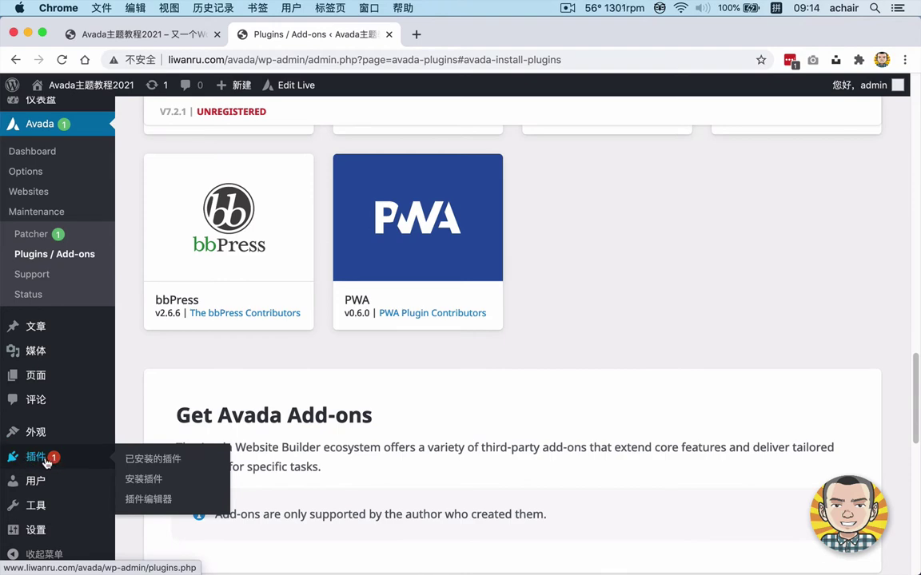
scroll(329, 438, "up", 10)
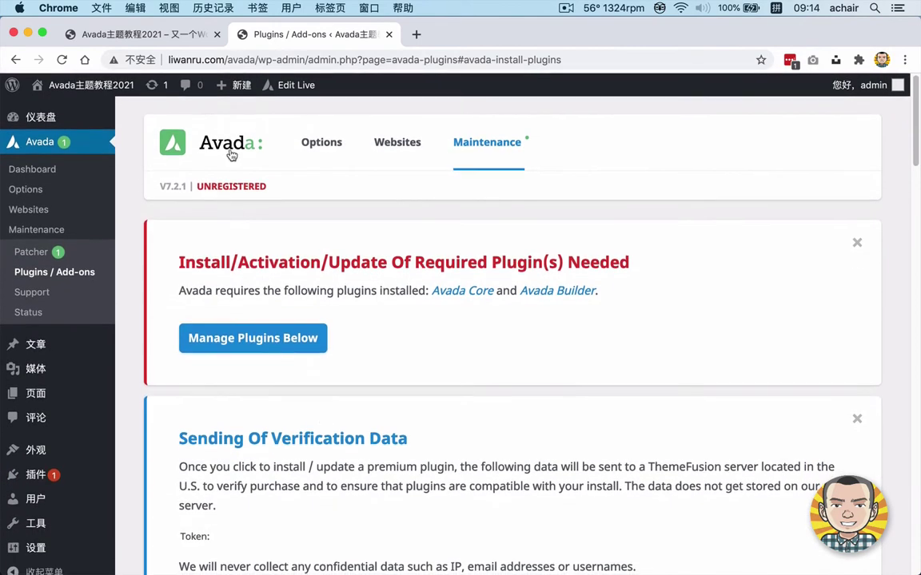
left_click(31, 169)
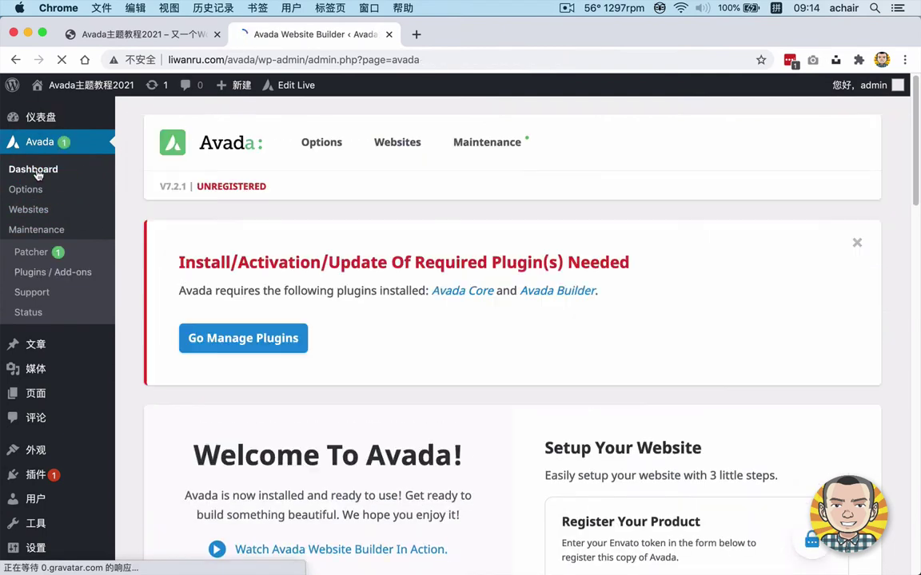
scroll(448, 305, "down", 10)
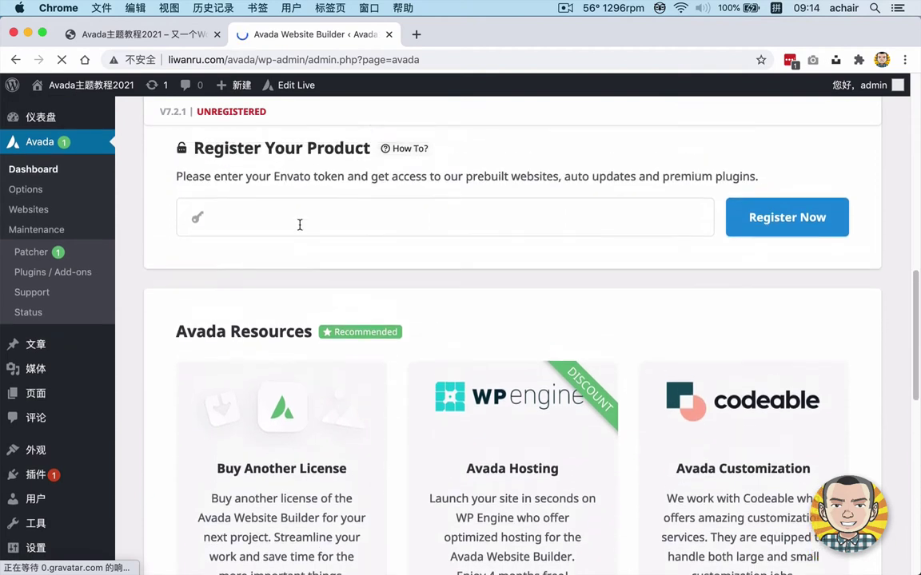
left_click(310, 317)
key("super+v")
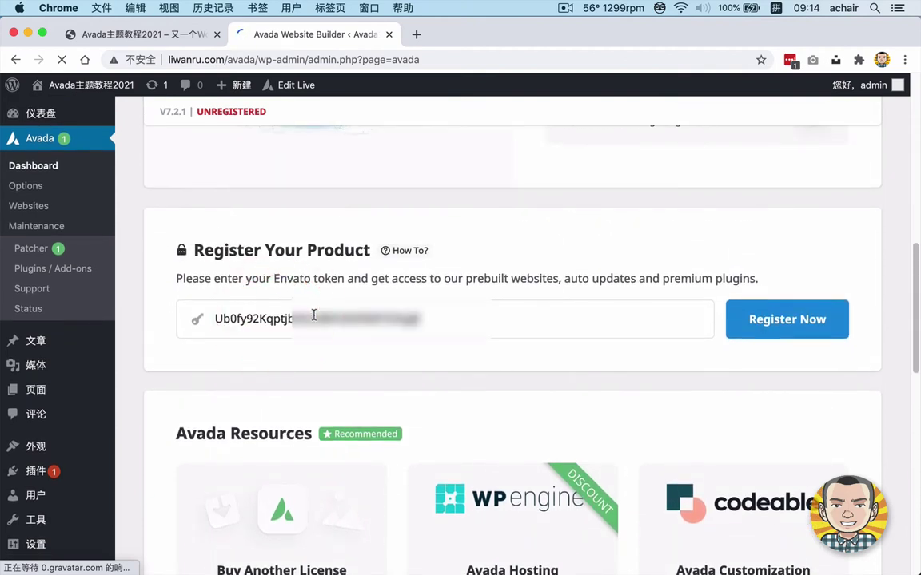
left_click(760, 320)
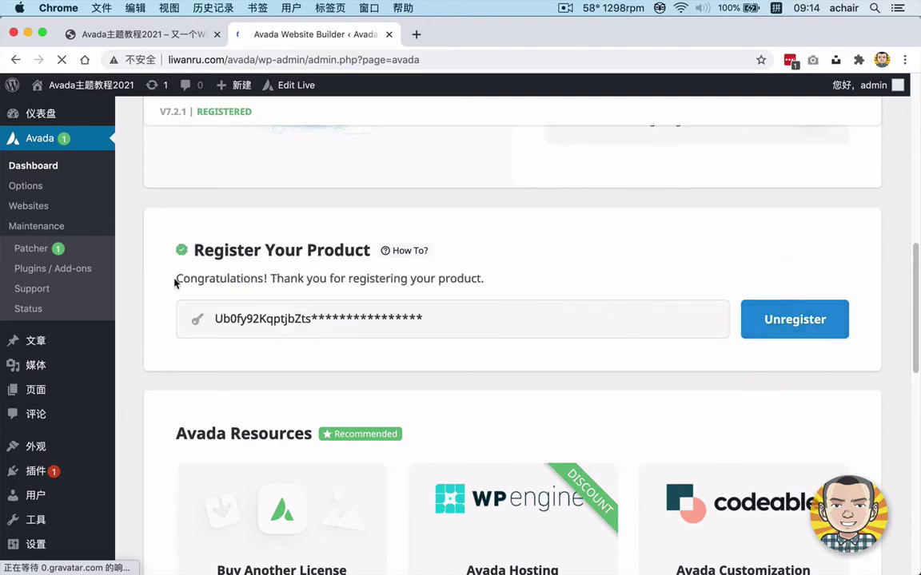
left_click_drag(175, 279, 505, 279)
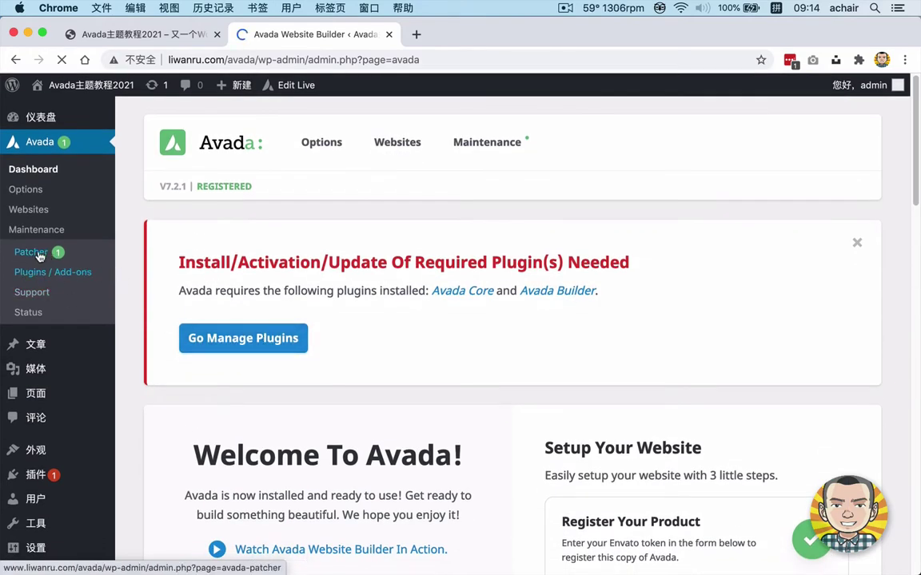
Open Avada's Plugins / Add-ons page and dismiss the Sending Of Verification Data notice
left_click(17, 254)
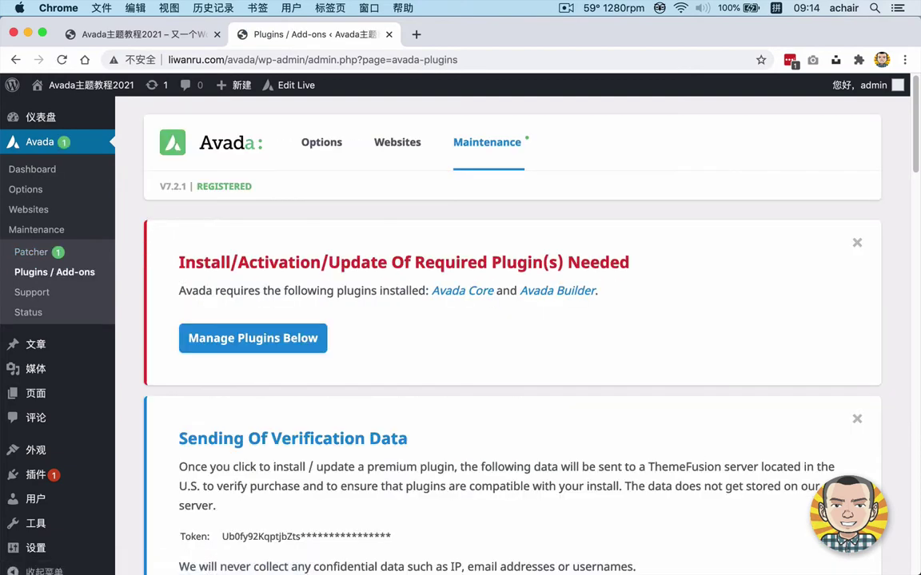
left_click_drag(185, 291, 400, 291)
left_click(418, 292)
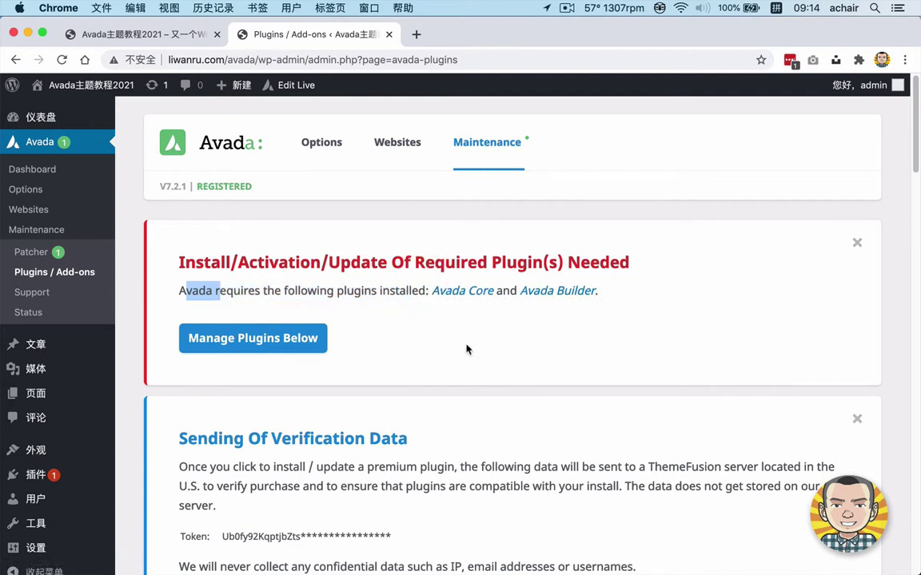
scroll(467, 349, "down", 5)
scroll(468, 294, "up", 3)
left_click(860, 309)
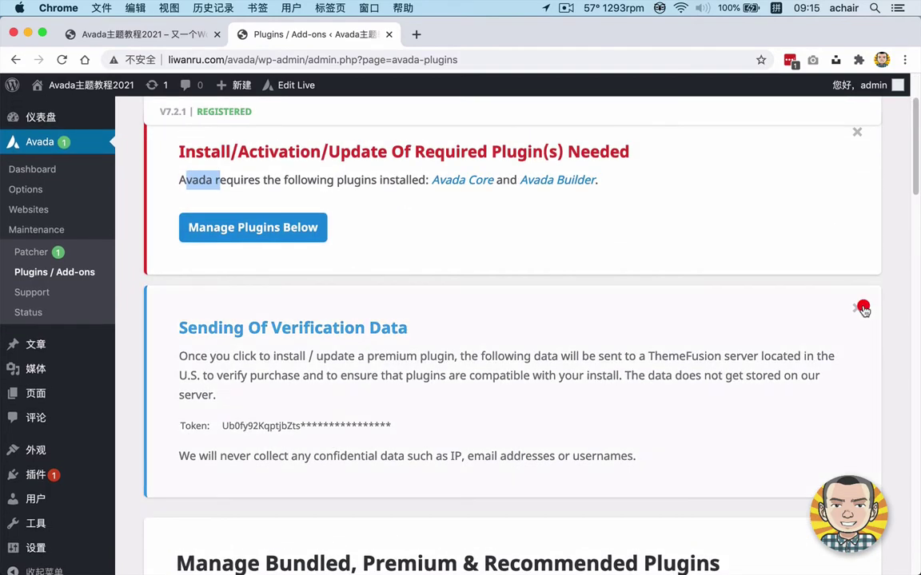
Install the required Avada Core plugin and return to the Avada plugins page
scroll(771, 264, "down", 5)
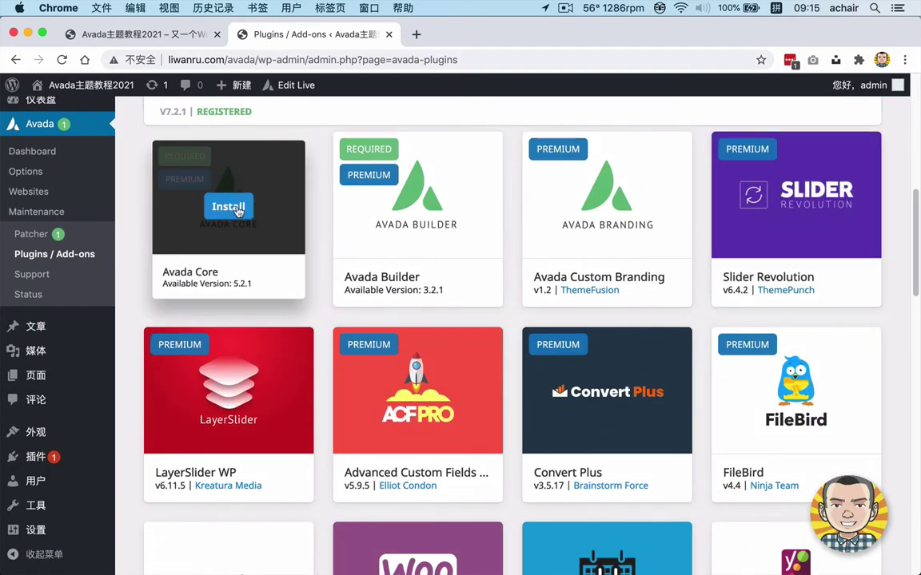
left_click(231, 208)
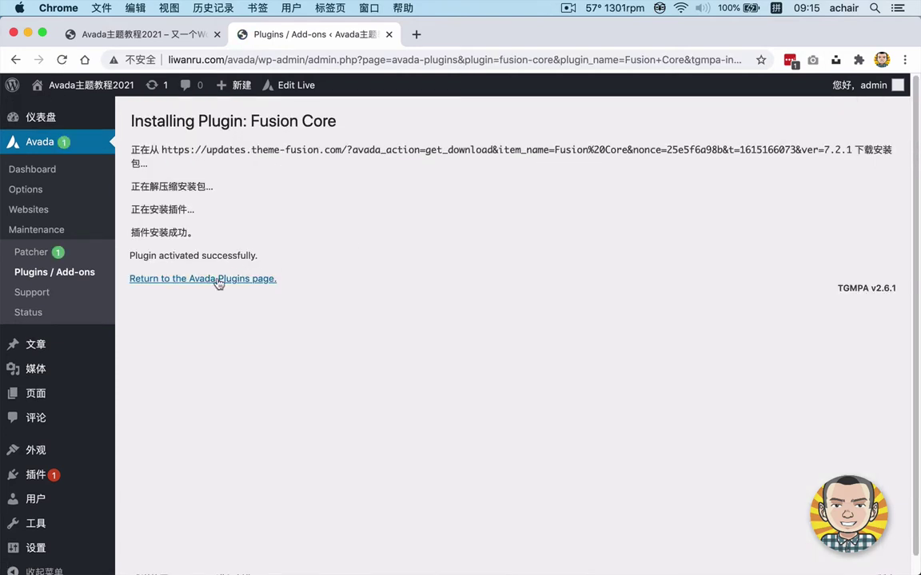
left_click(217, 280)
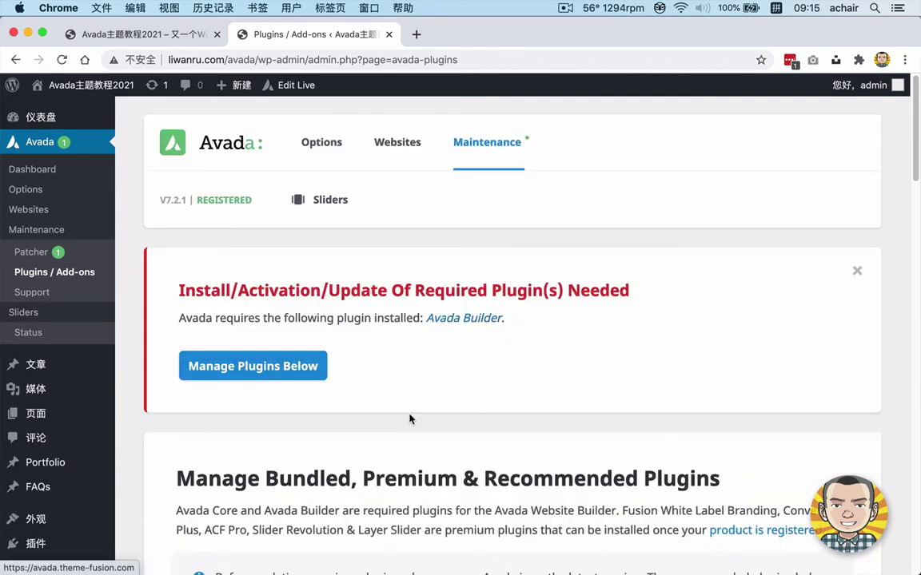
Install the required Avada Builder plugin, return to the Avada plugins page and look over the plugin list
scroll(410, 419, "down", 5)
left_click(414, 319)
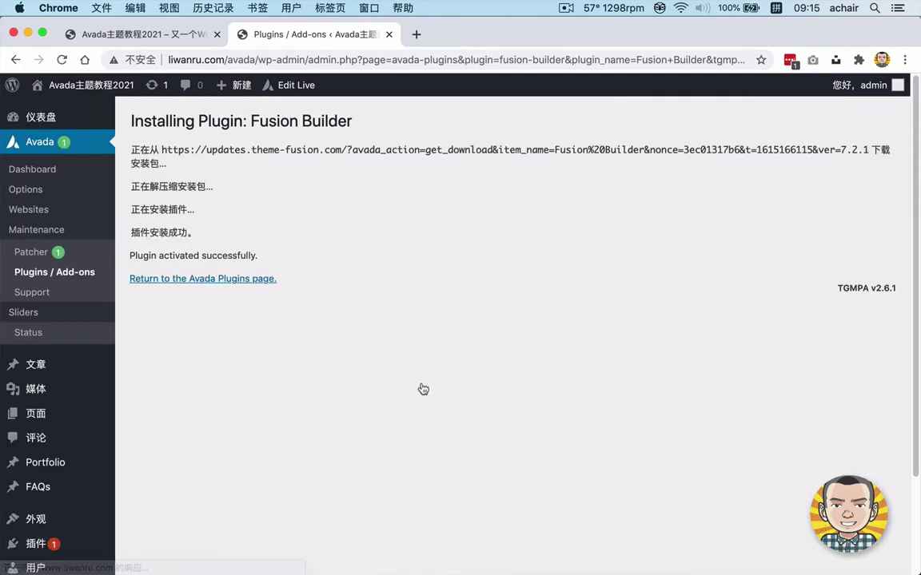
left_click(202, 280)
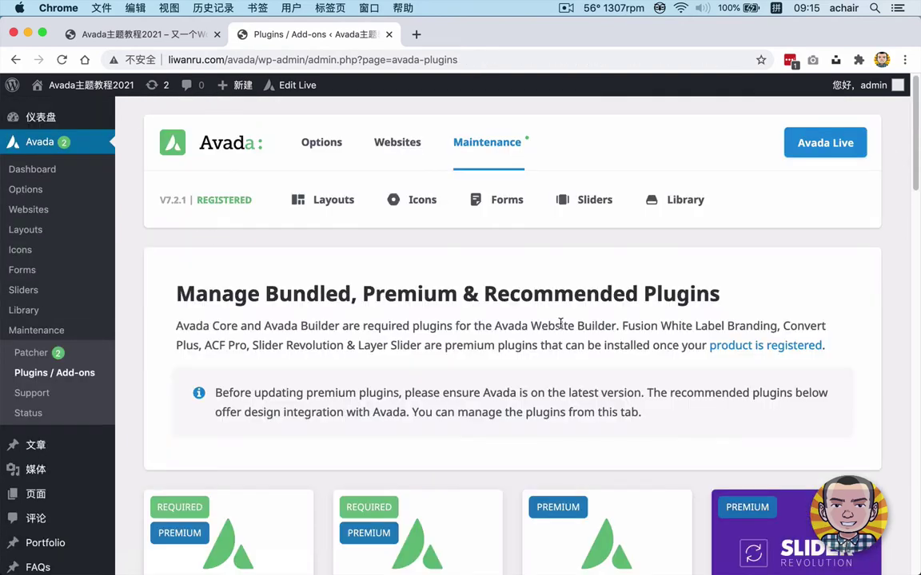
scroll(552, 325, "down", 5)
scroll(556, 328, "down", 3)
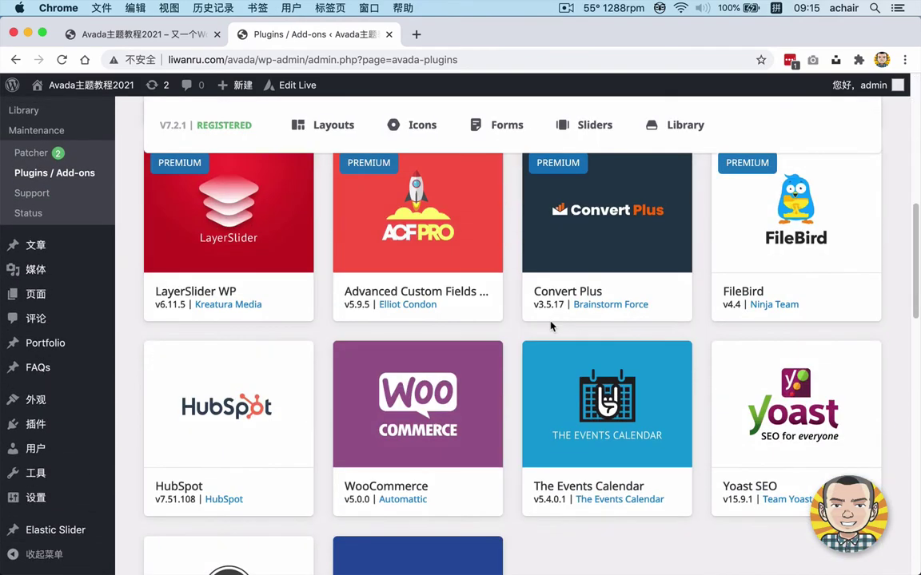
Look over the optional plugins on Avada's Plugins / Add-ons page, including LayerSlider WP, HubSpot, WooCommerce and Yoast SEO
scroll(552, 328, "up", 3)
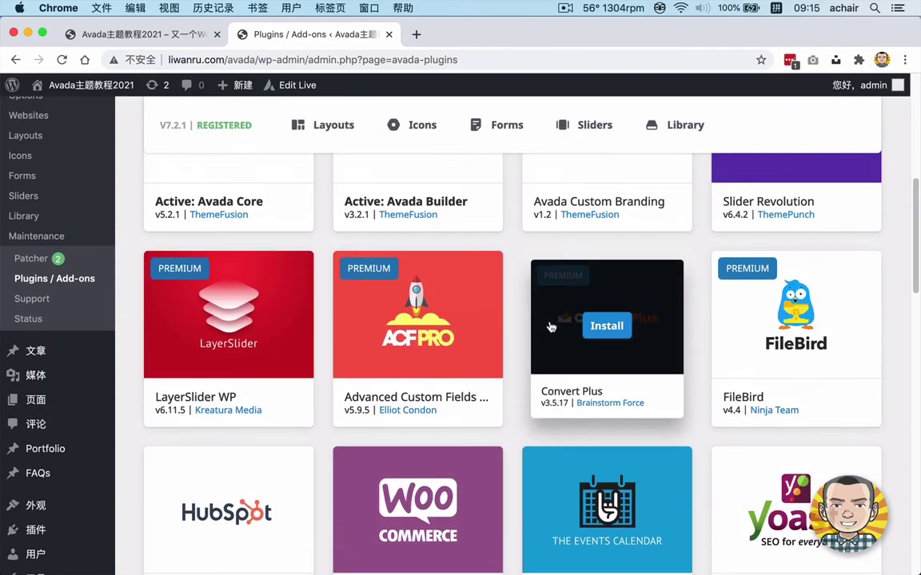
scroll(551, 325, "up", 2)
scroll(682, 449, "down", 1)
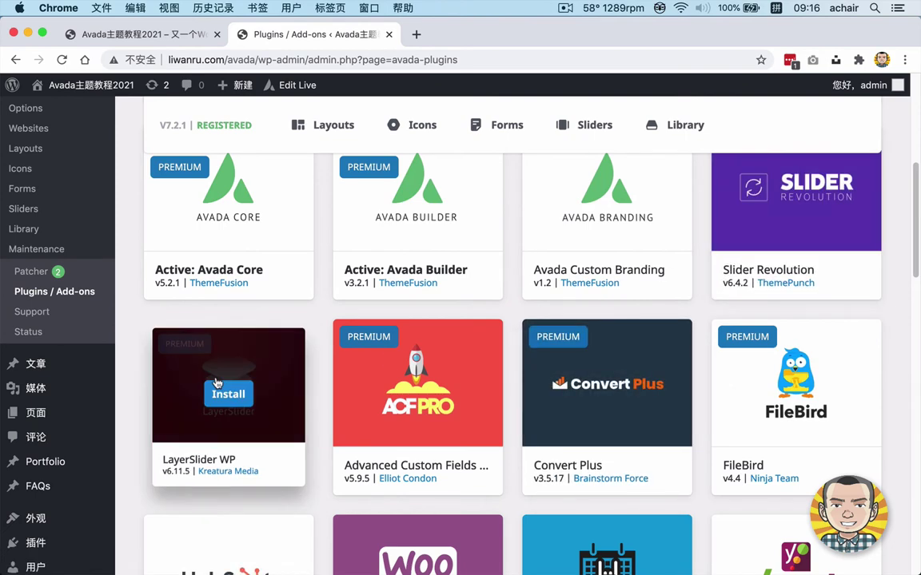
scroll(216, 383, "down", 3)
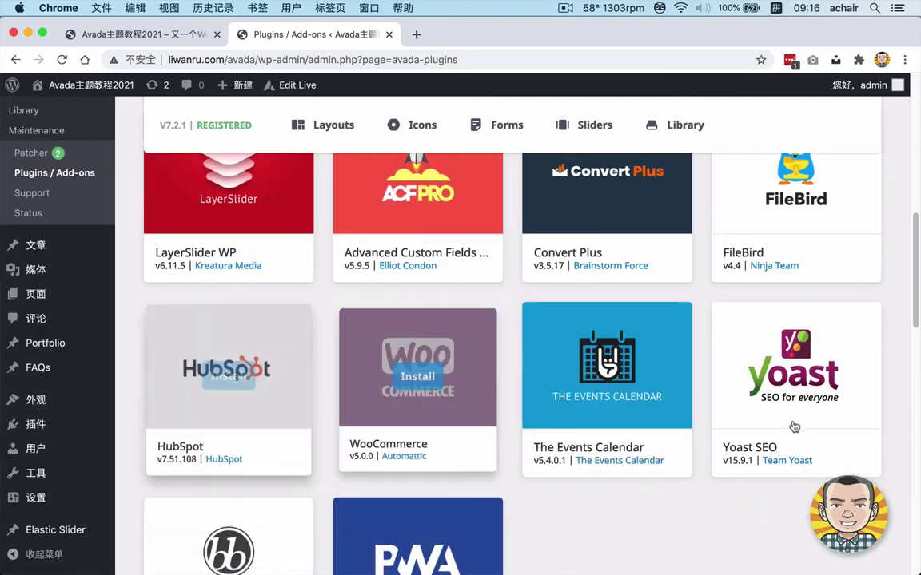
mouse_move(29, 429)
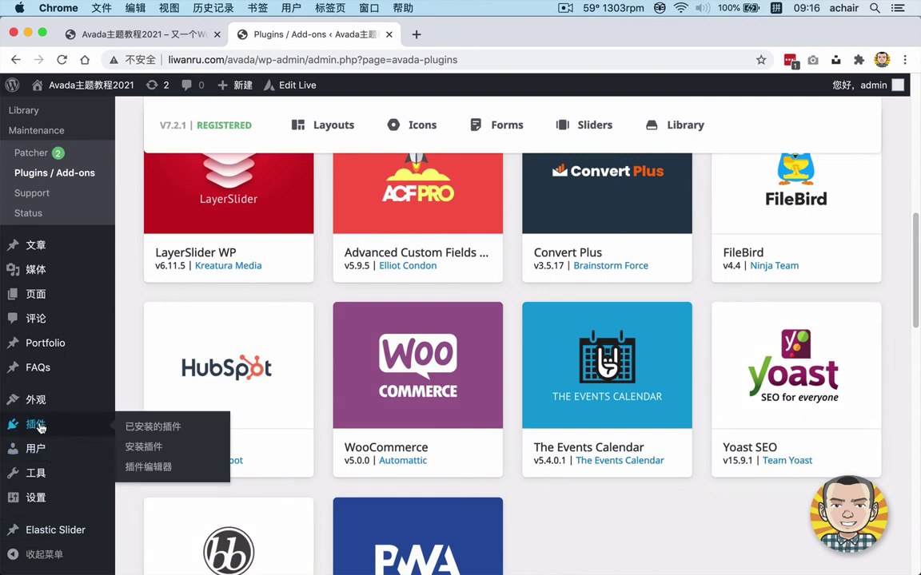
Open the Avada Patcher and apply patch #418553 for Avada, followed by patch #418556 for Avada Builder
left_click(31, 153)
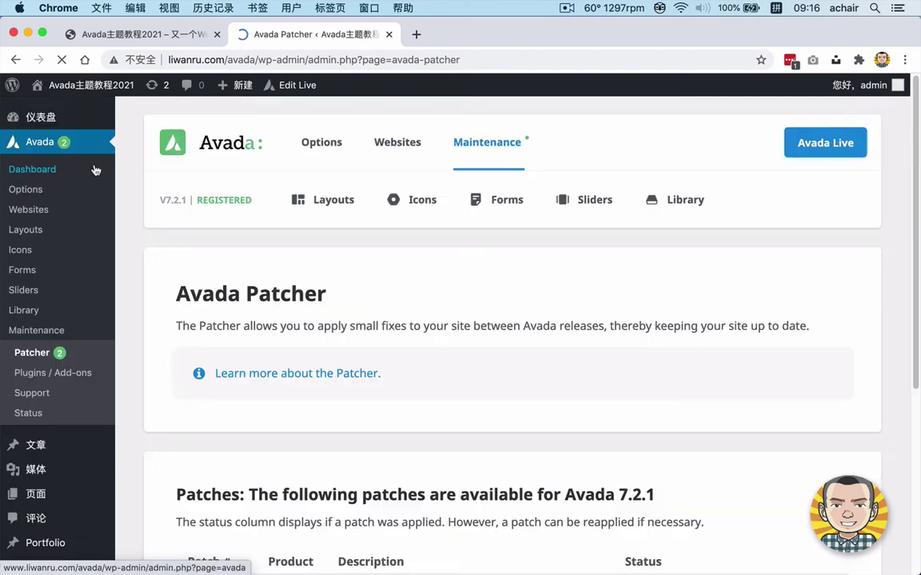
scroll(608, 442, "down", 6)
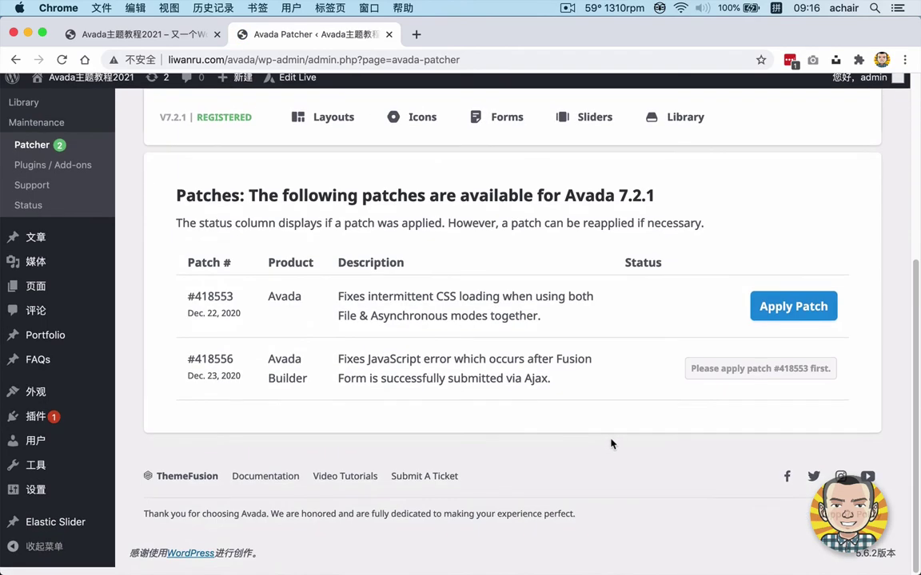
left_click(788, 317)
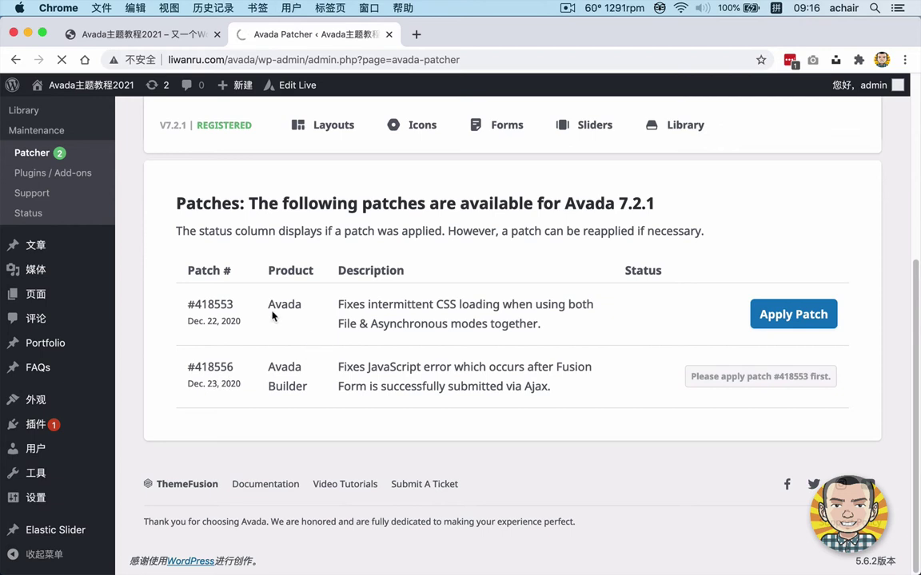
left_click_drag(273, 317, 320, 333)
triple_click(275, 370)
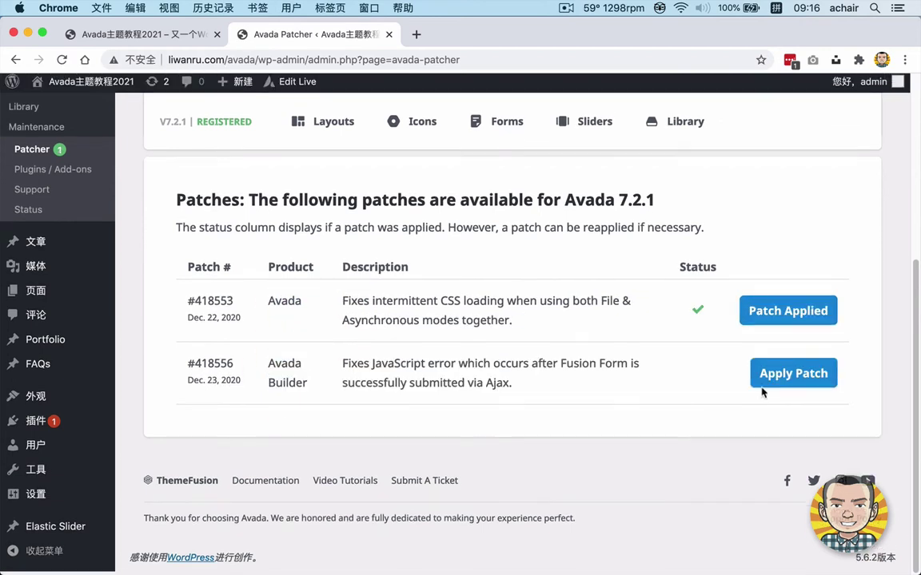
left_click(779, 376)
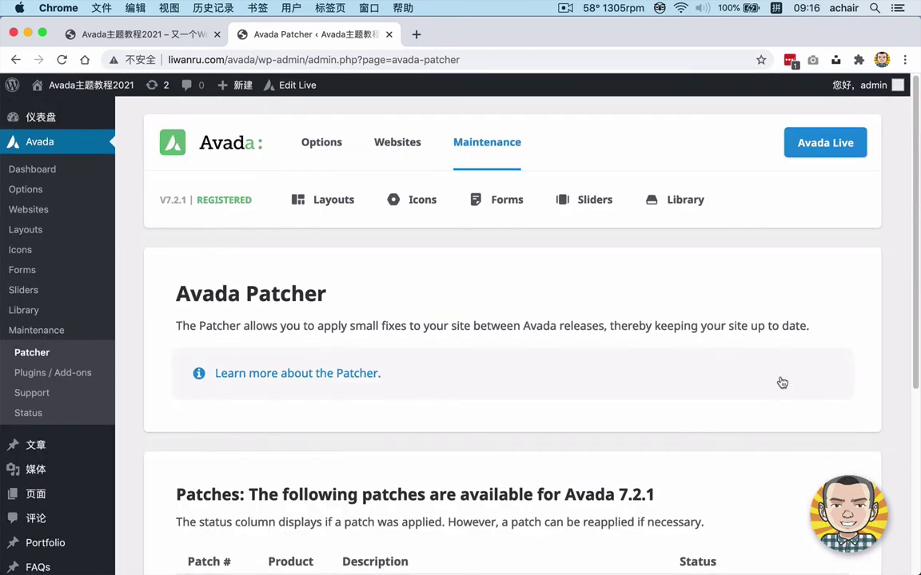
Switch to the site's front-end page and reload it to check its appearance with the Avada theme
mouse_move(98, 90)
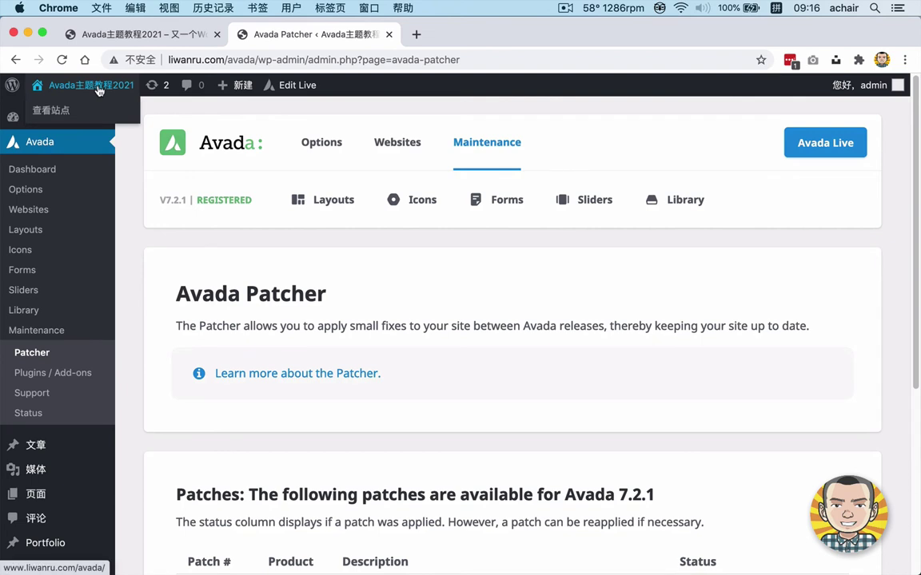
left_click(140, 36)
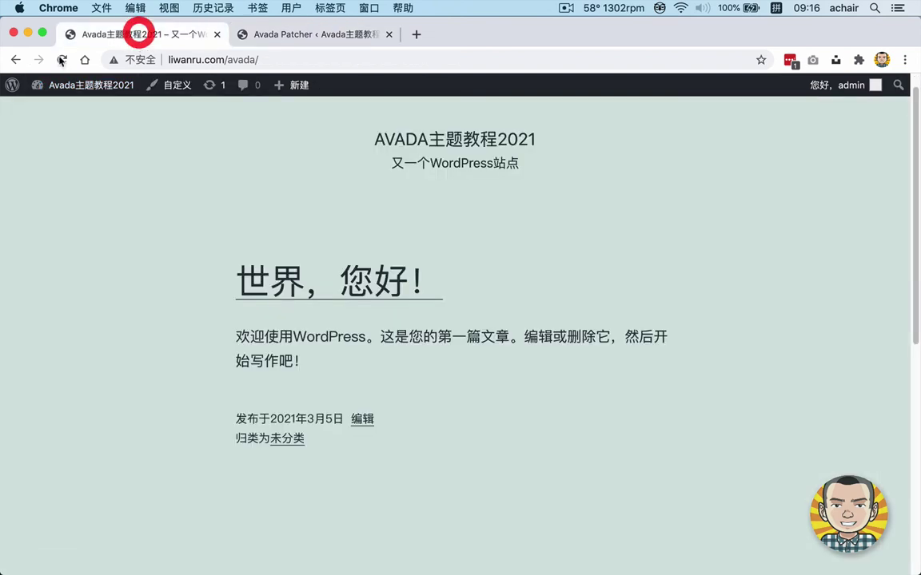
left_click(60, 60)
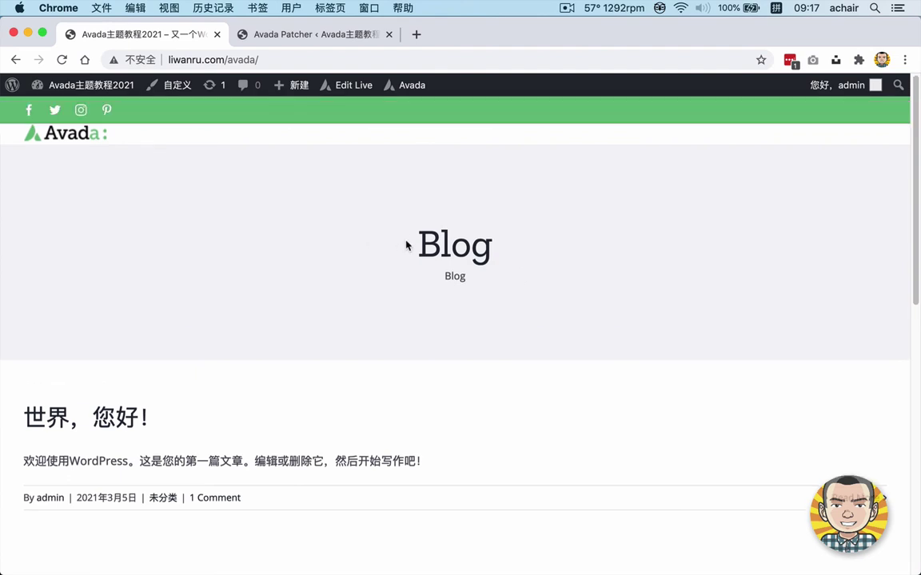
left_click_drag(405, 247, 559, 264)
left_click(605, 335)
Return to the WordPress admin and open the list of all pages (所有页面)
left_click(318, 38)
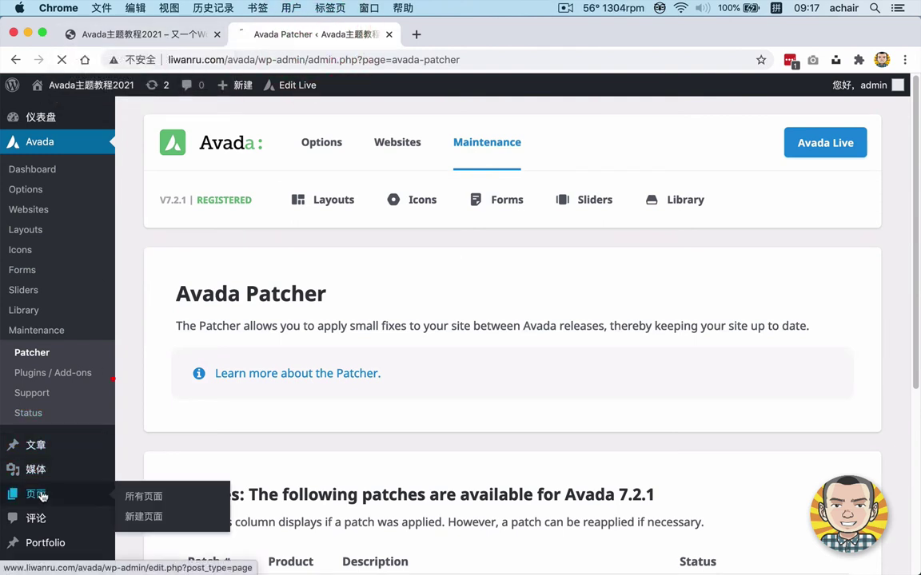
left_click(75, 495)
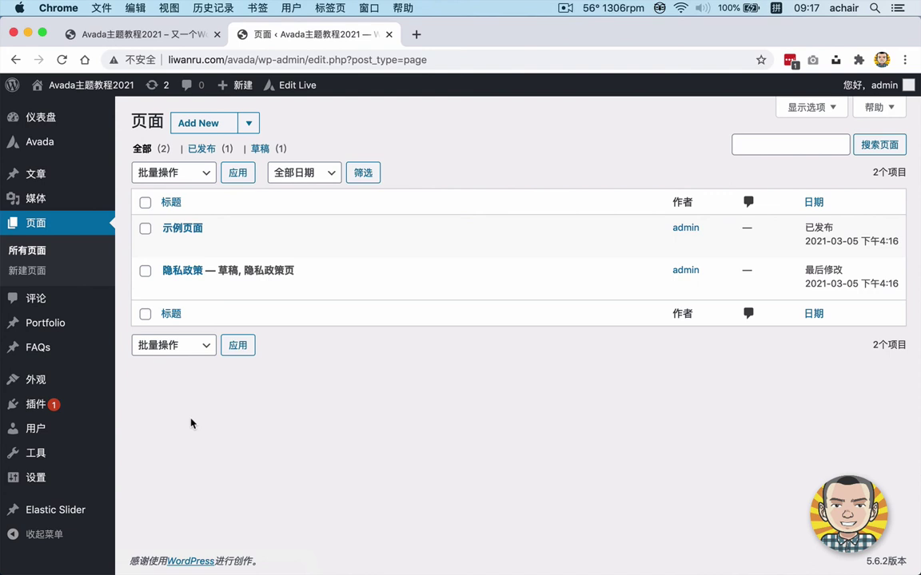
left_click(337, 404)
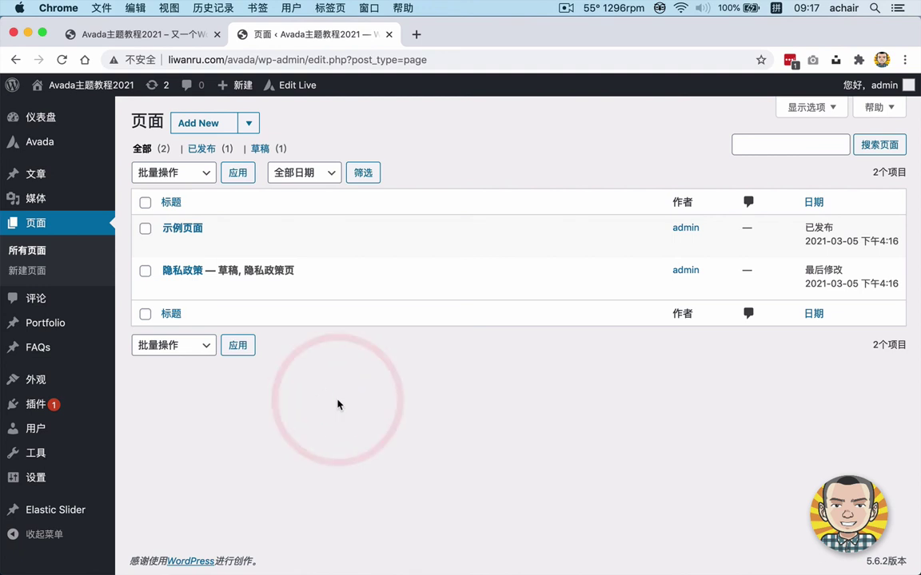